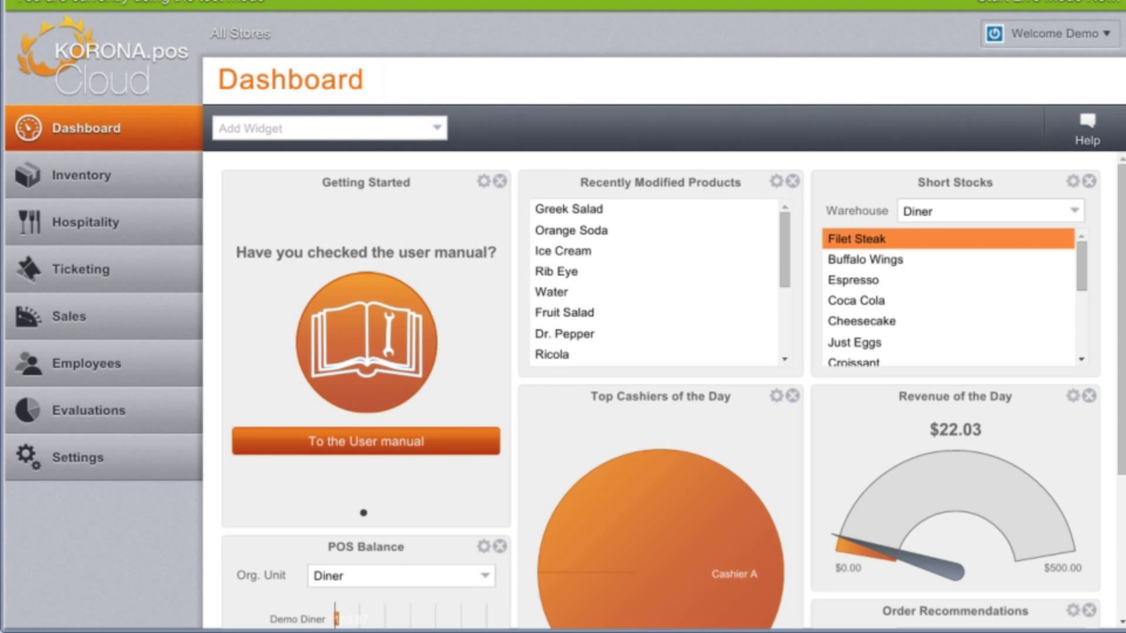
Open the data exchange settings and add the Excel import and export module
click(76, 458)
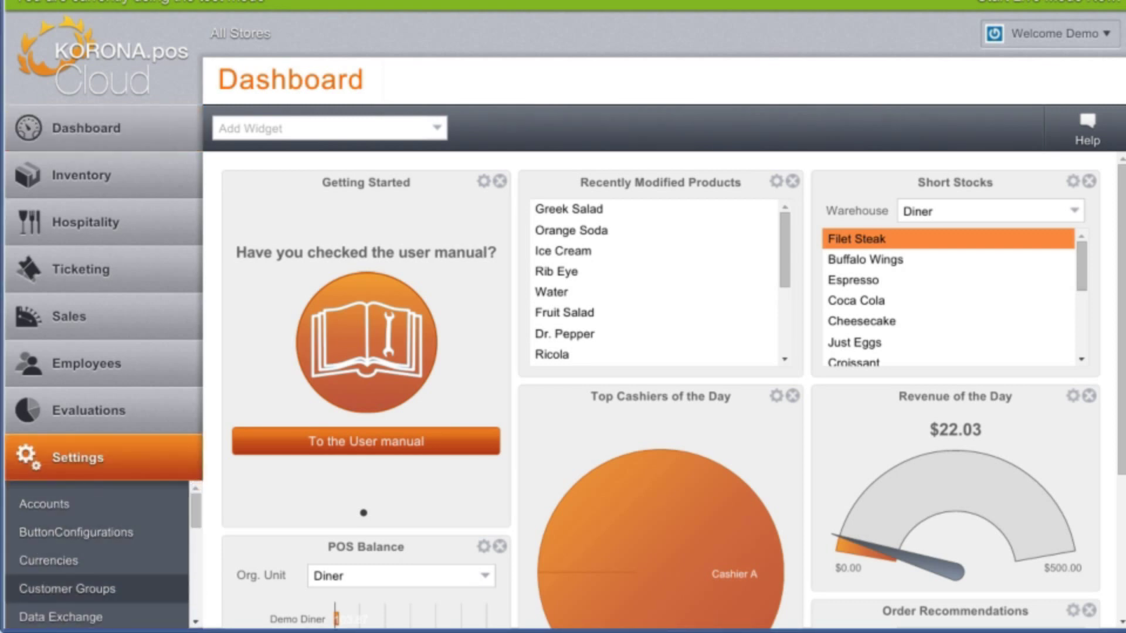
click(61, 617)
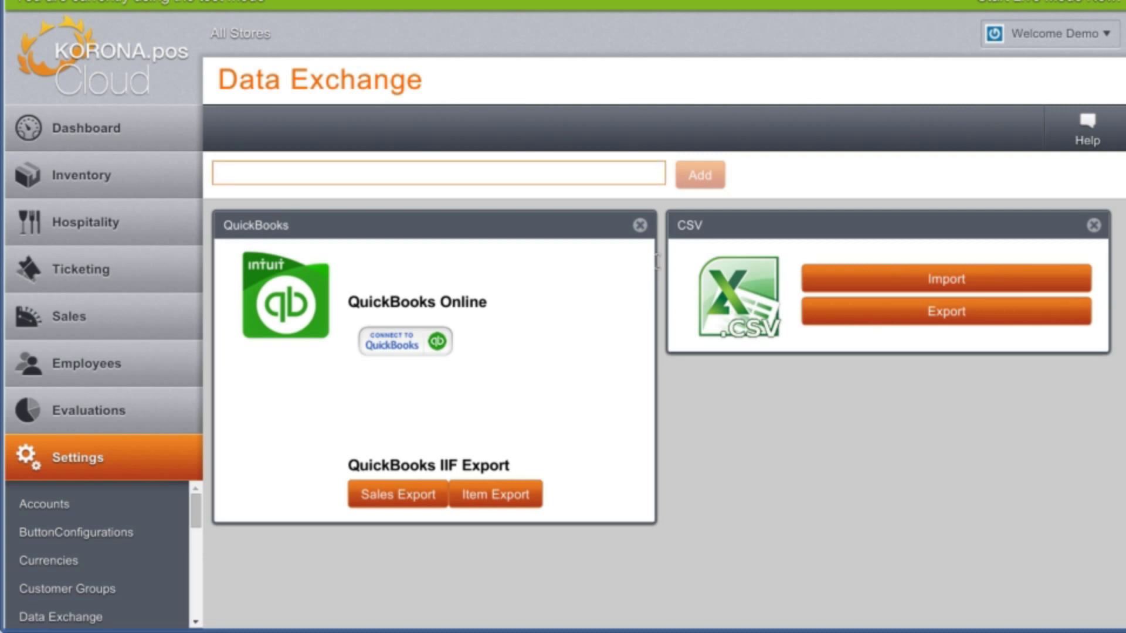
text(excel)
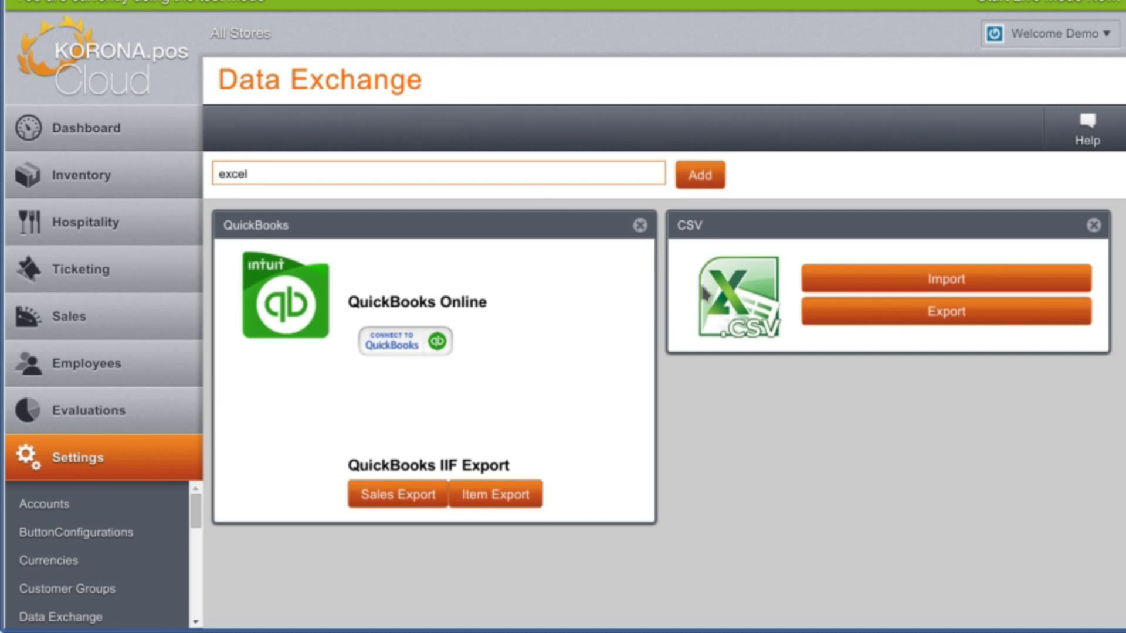
key(Return)
scroll(706, 466, down, 2)
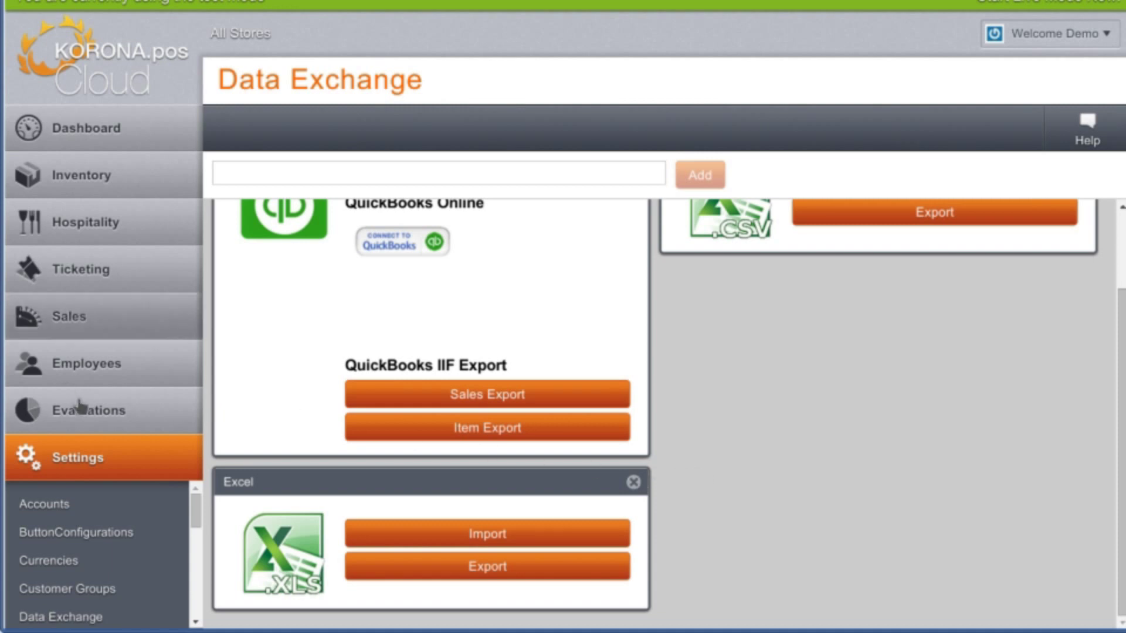
Open the sales receipts, enable Mark Price Changes and display the second receipt in the list
click(69, 316)
scroll(80, 463, down, 5)
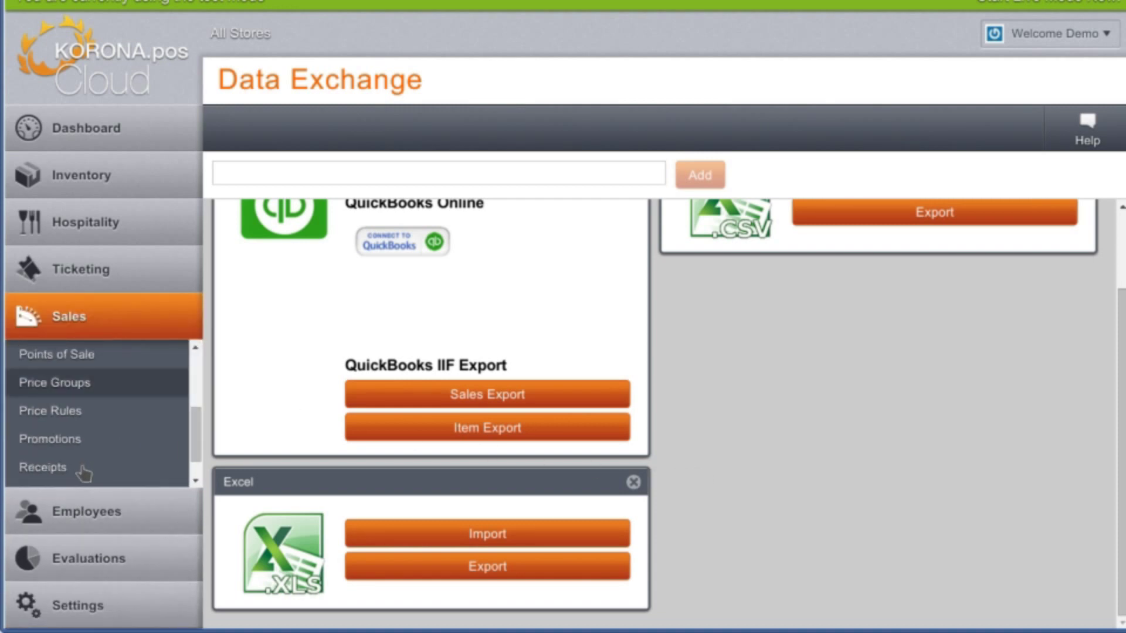
scroll(84, 473, down, 1)
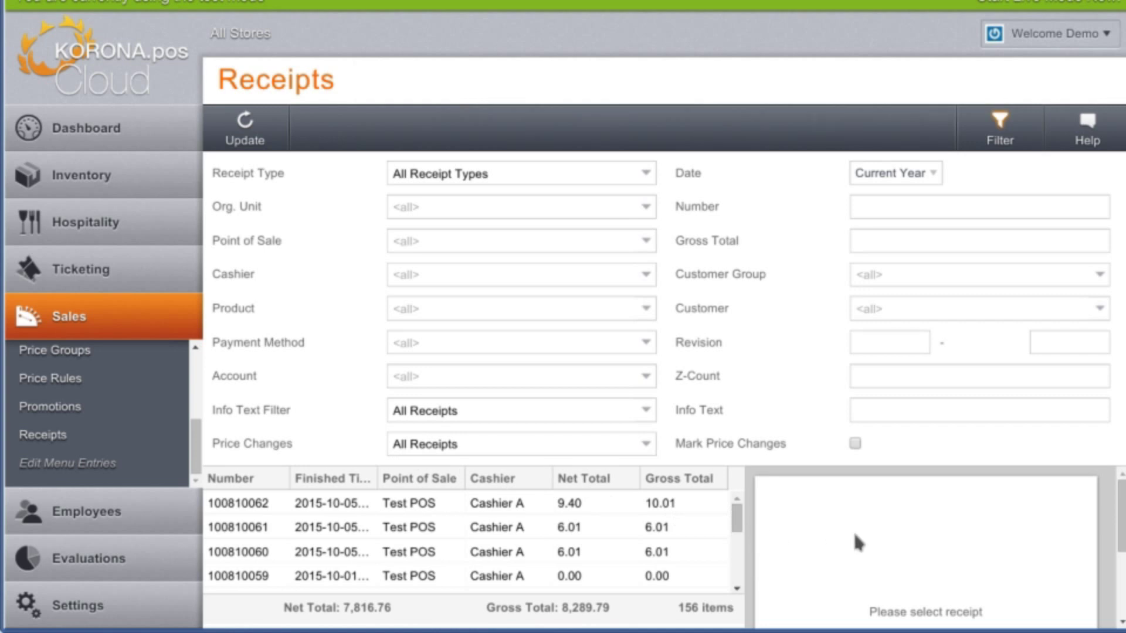
key(space)
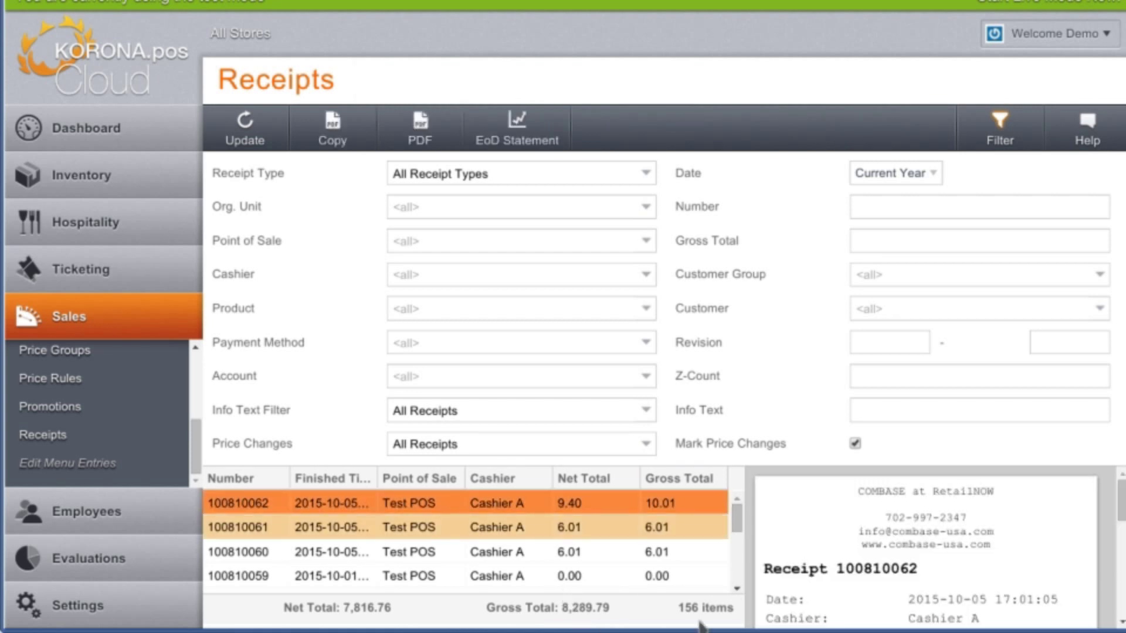
key(Down)
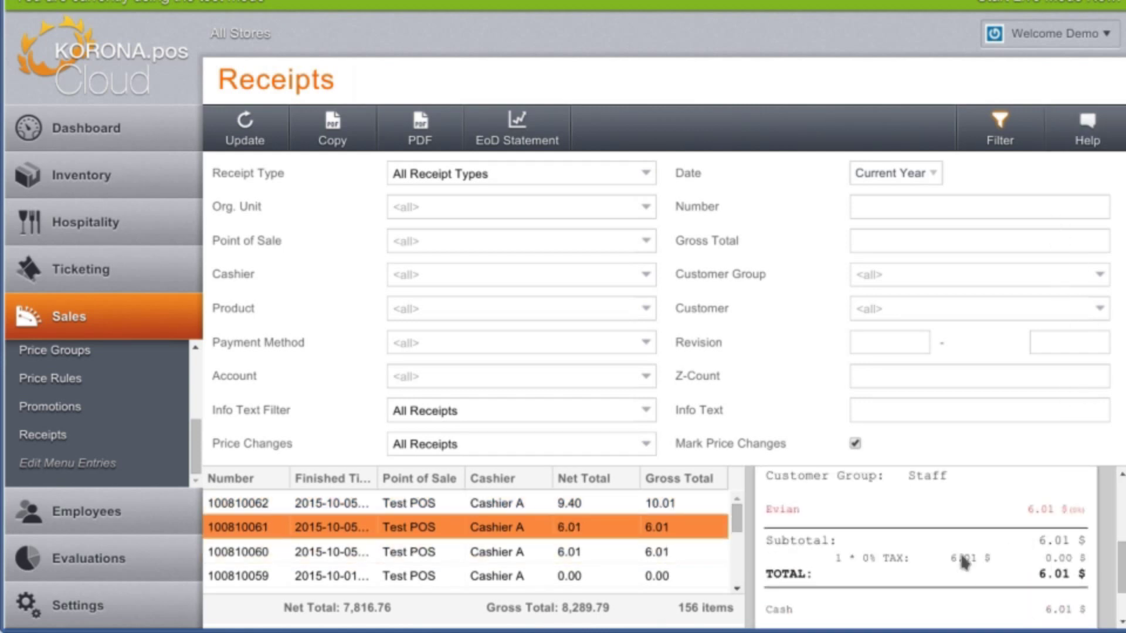
Check the available choices of the receipts' Price Changes and Org. Unit filters without selecting any
click(646, 444)
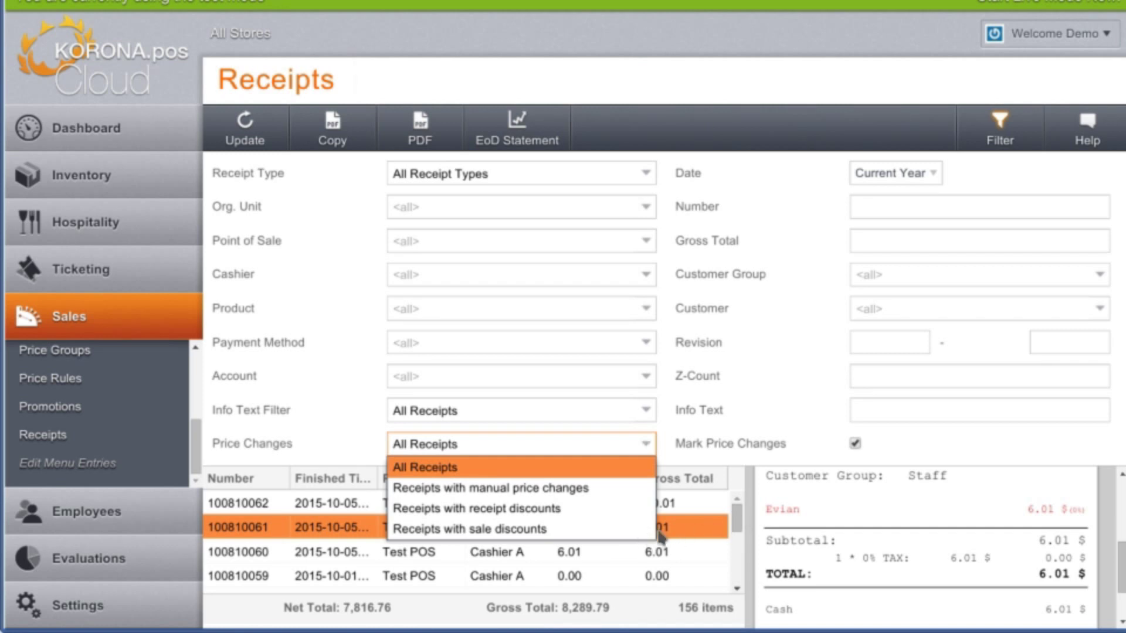
click(684, 527)
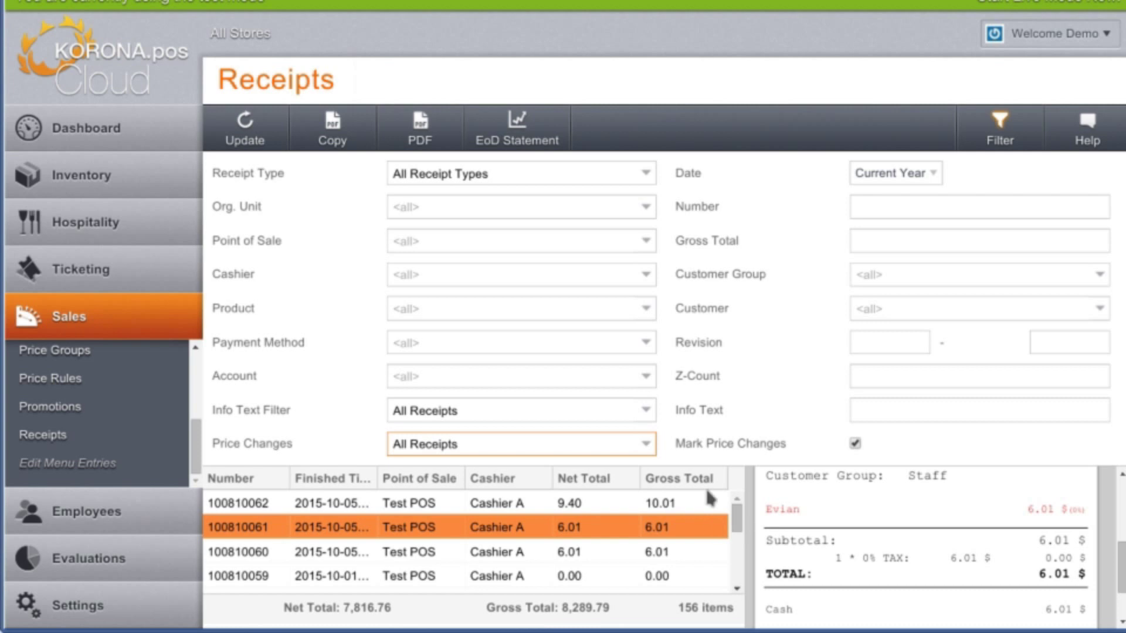
key(Tab)
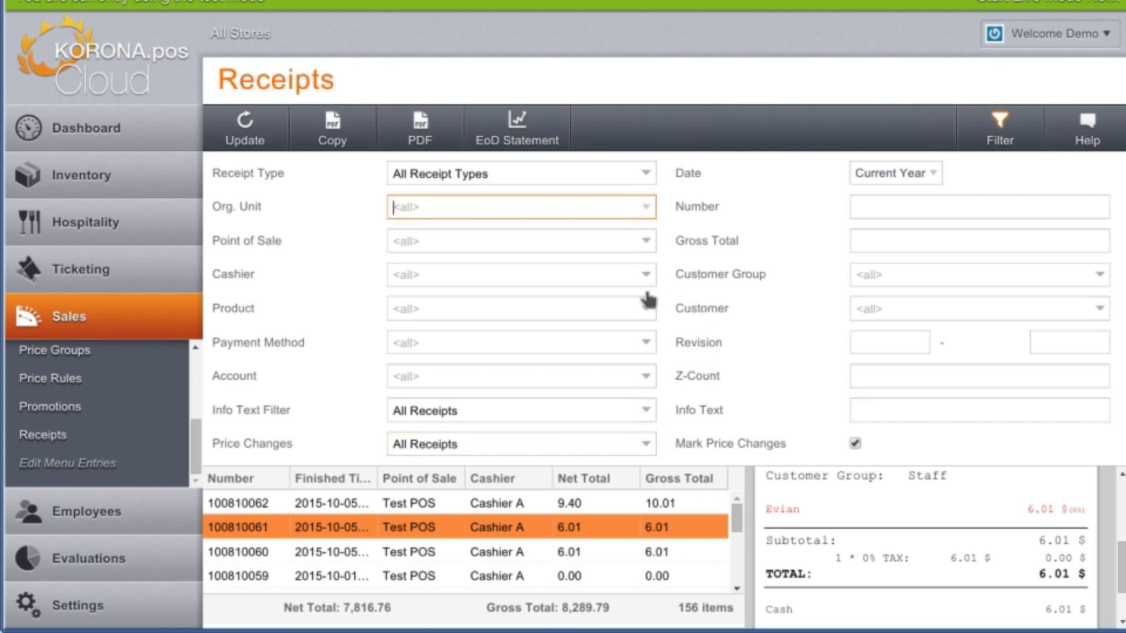
key(Down)
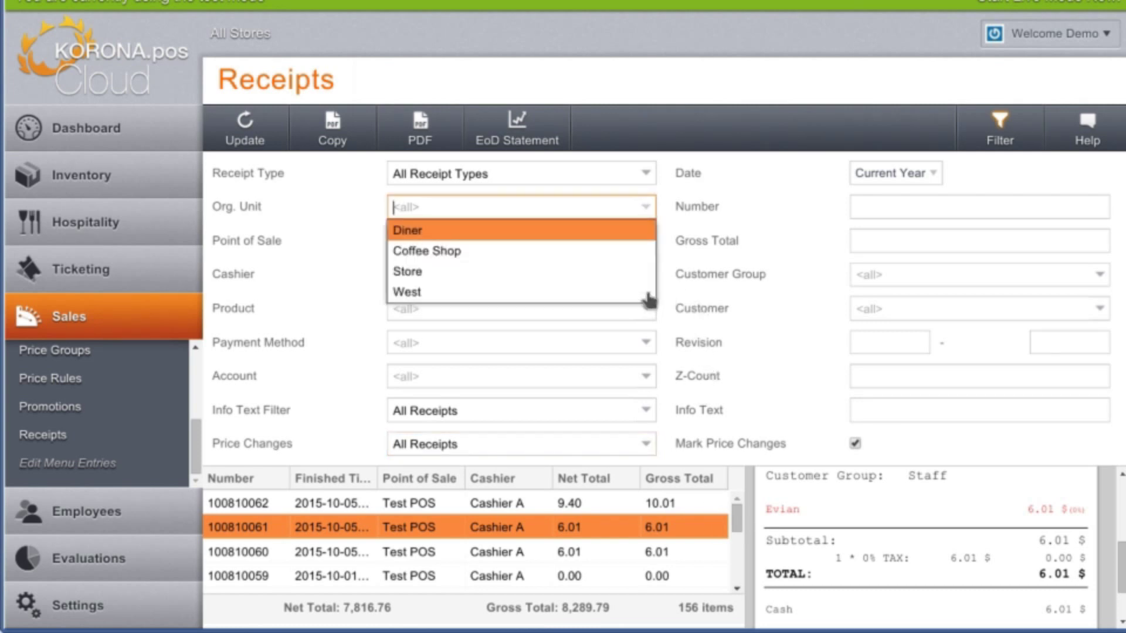
key(Escape)
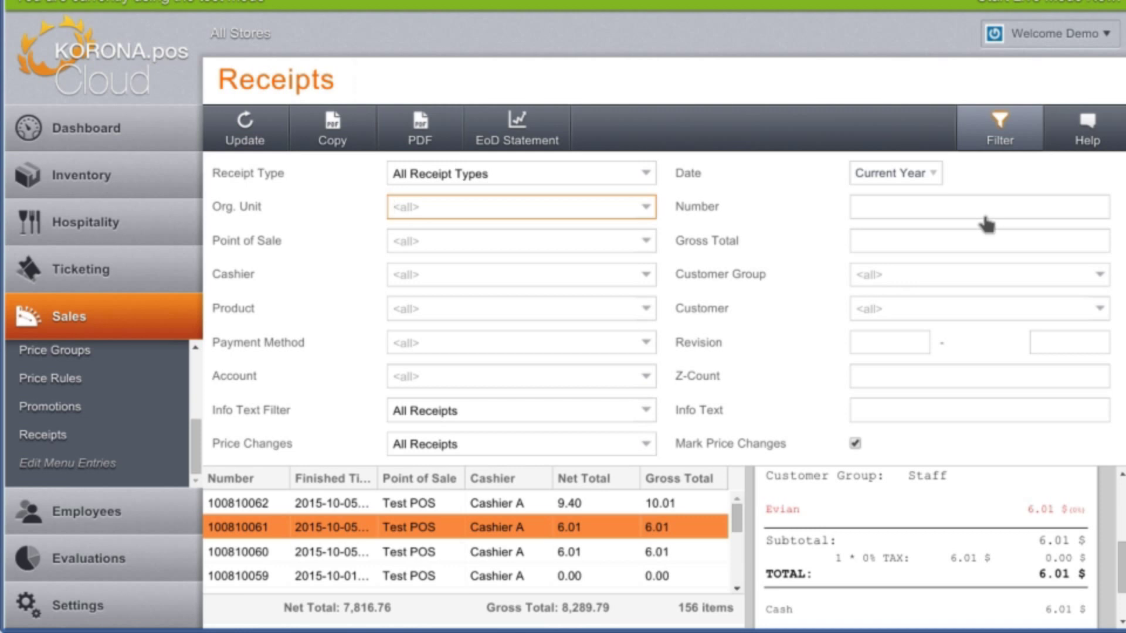
Hide the receipt filters and browse through the full list of receipts
key(Return)
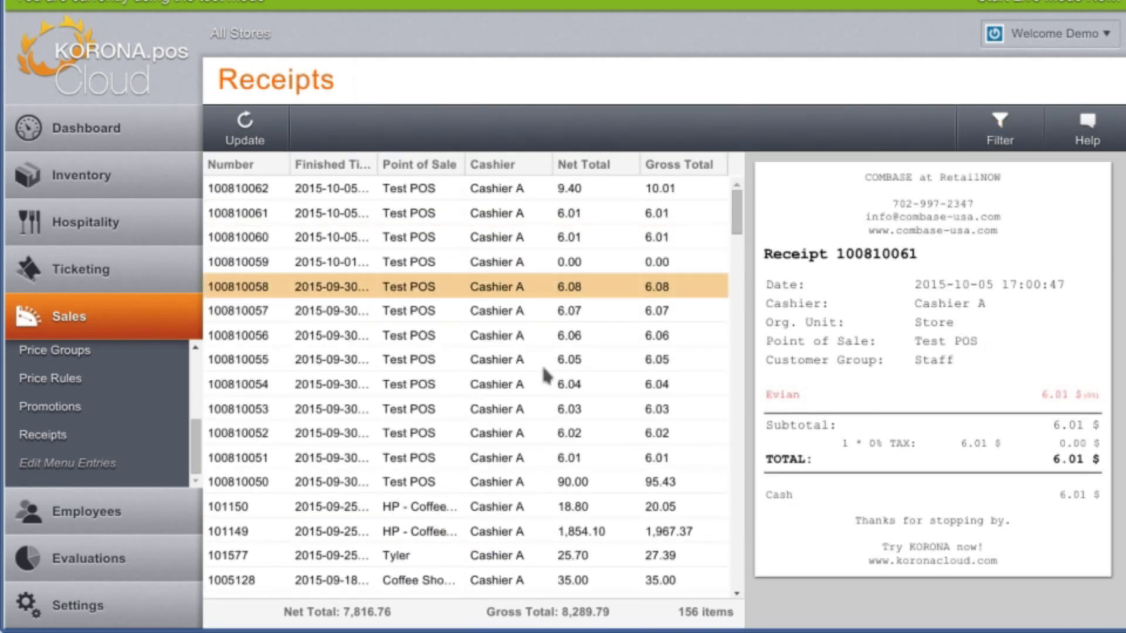
scroll(538, 384, down, 4)
scroll(538, 387, down, 10)
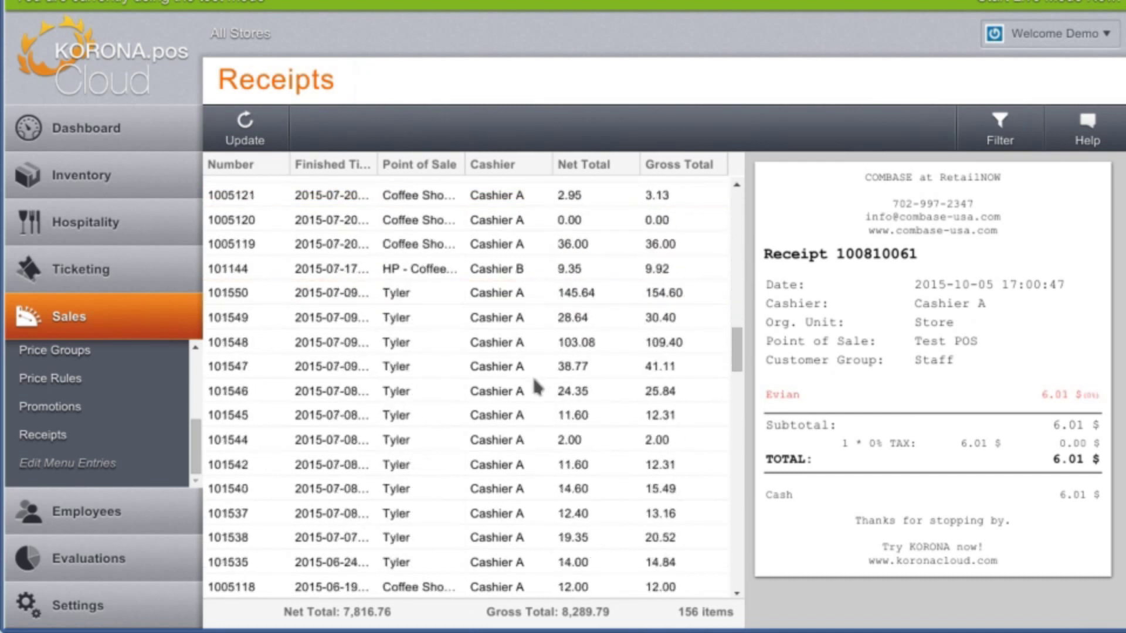
scroll(538, 387, up, 6)
scroll(538, 384, up, 8)
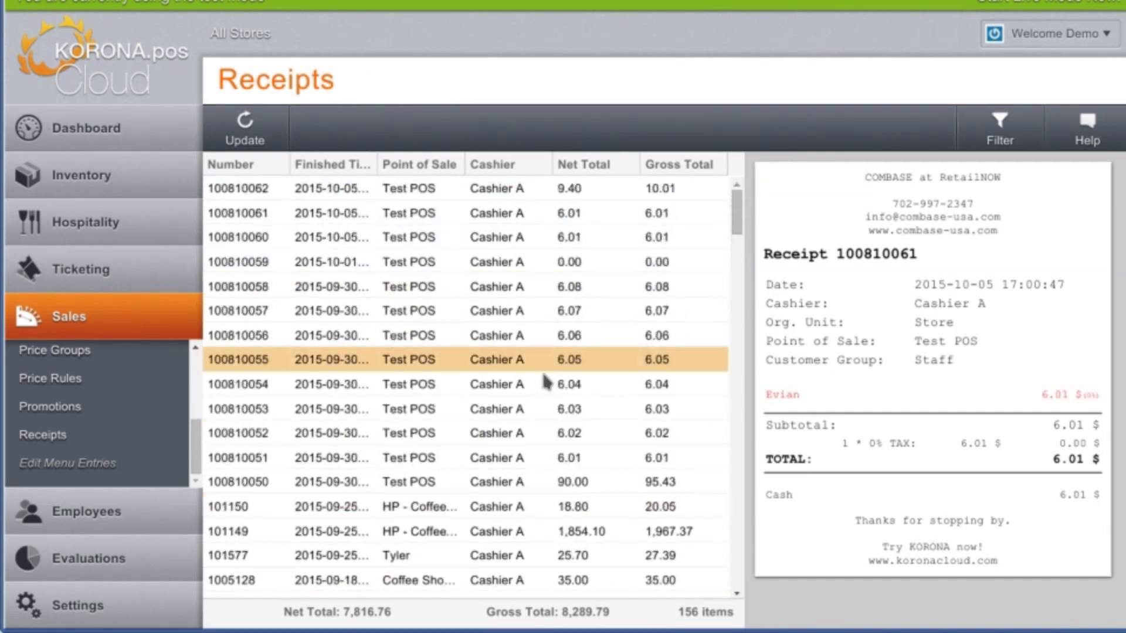
click(999, 129)
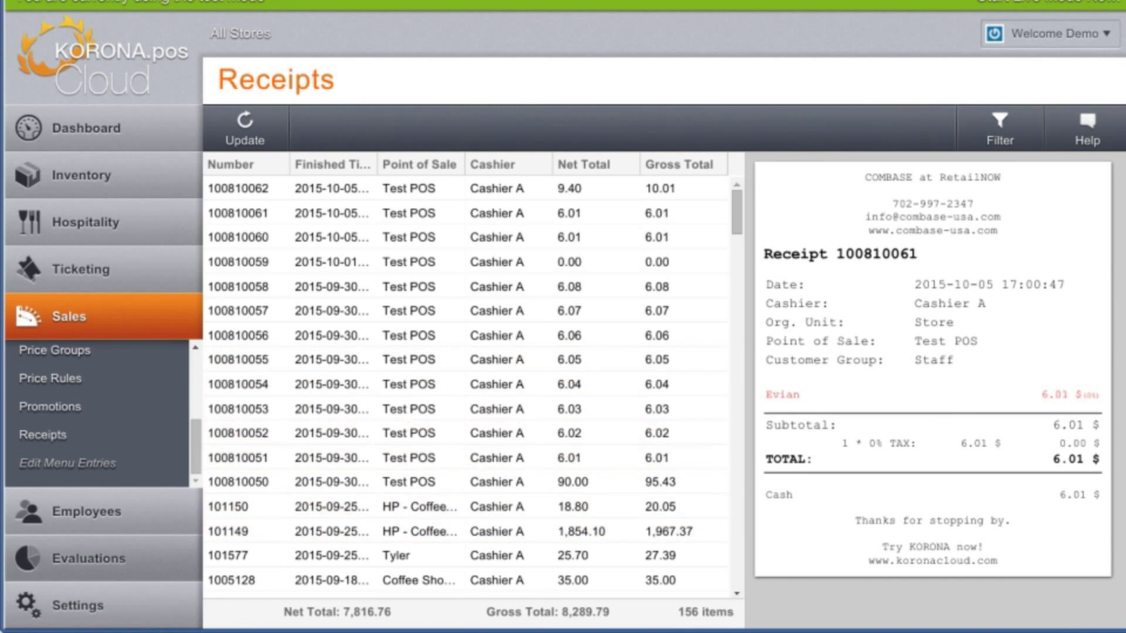
Open the Customer Group Report for the current year and examine revenue by customer group and commodity group
click(88, 558)
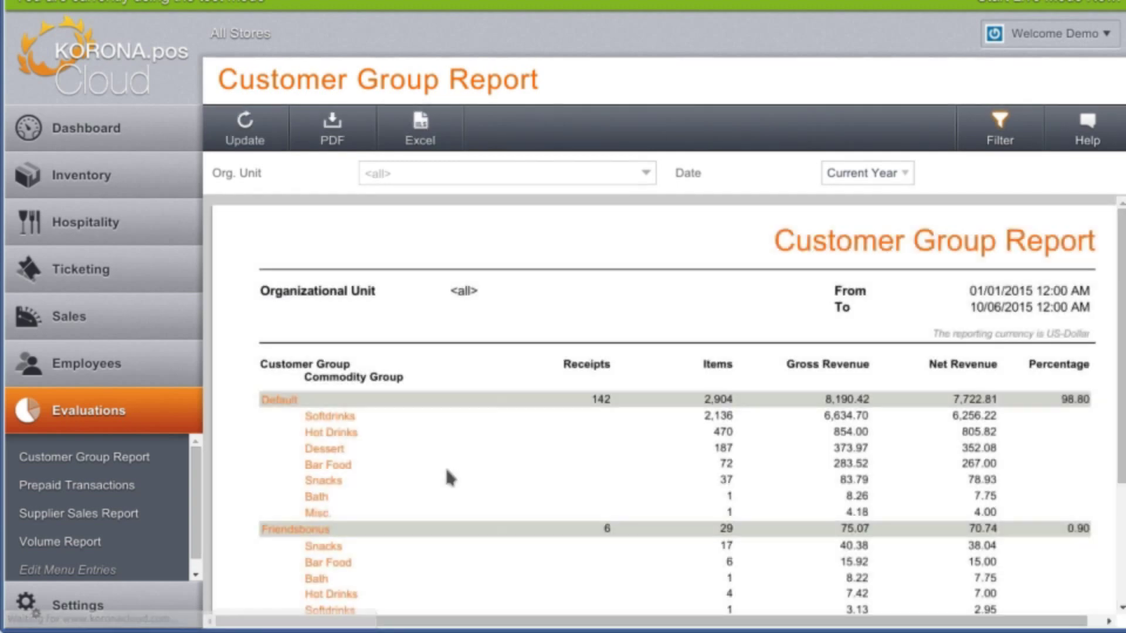
scroll(458, 481, down, 3)
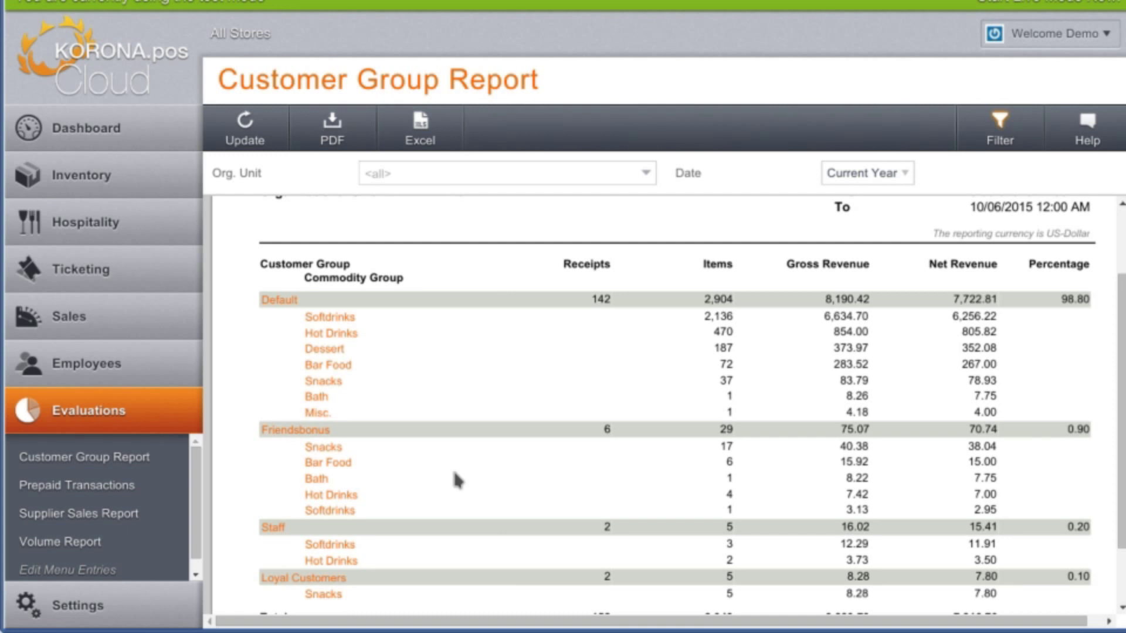
scroll(456, 480, up, 1)
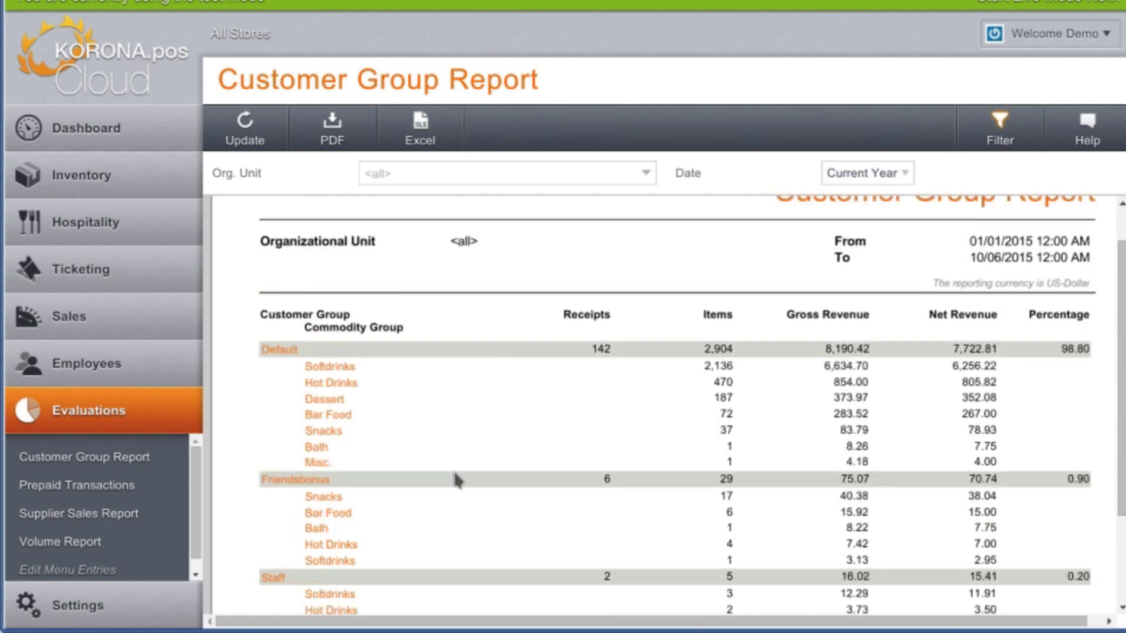
scroll(457, 480, down, 1)
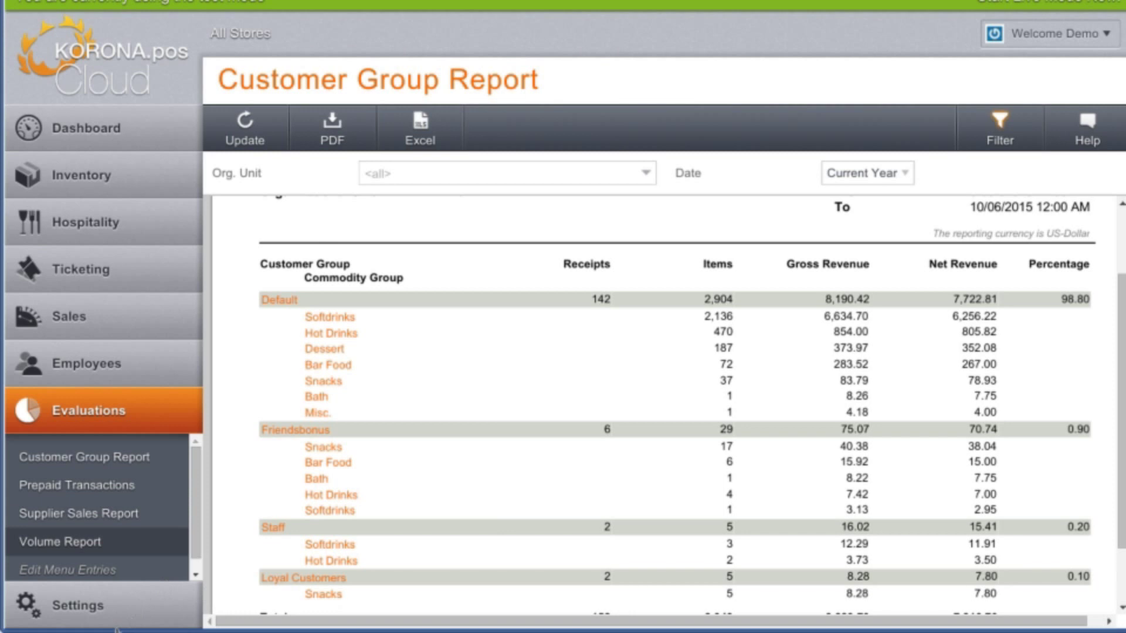
Generate the Volume Report for the current year across all suppliers and review its product figures
click(60, 542)
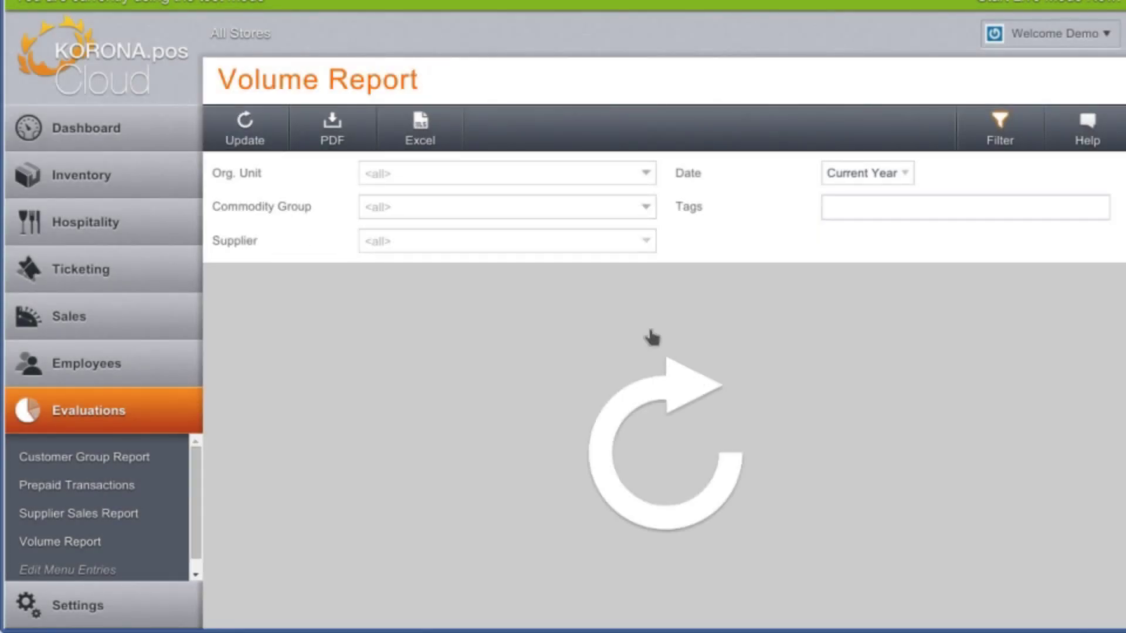
key(Tab)
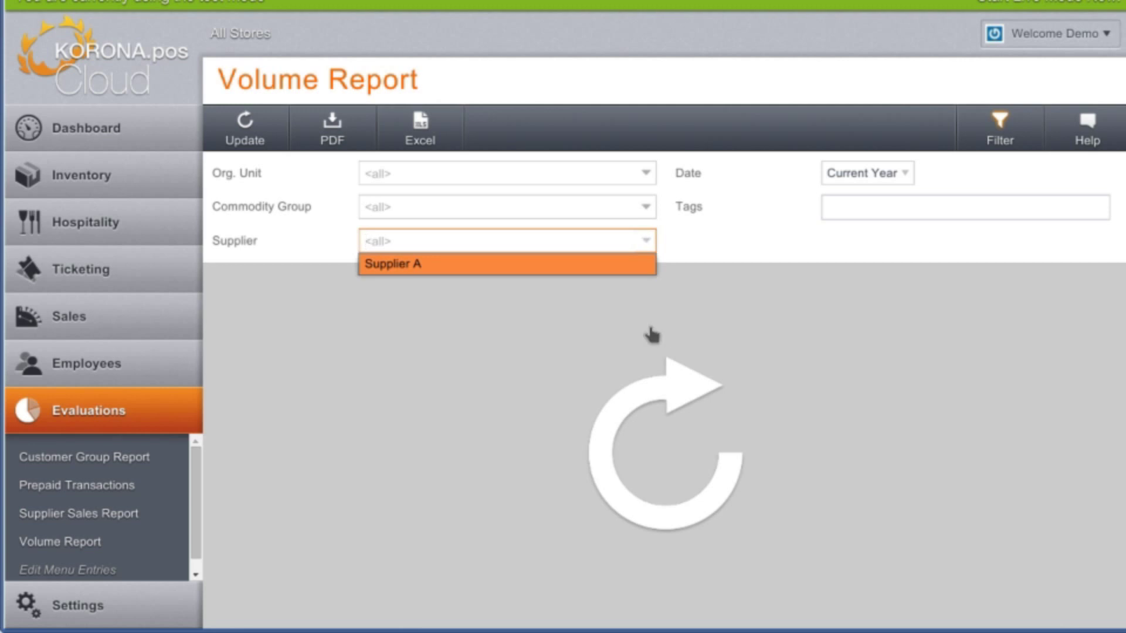
click(690, 326)
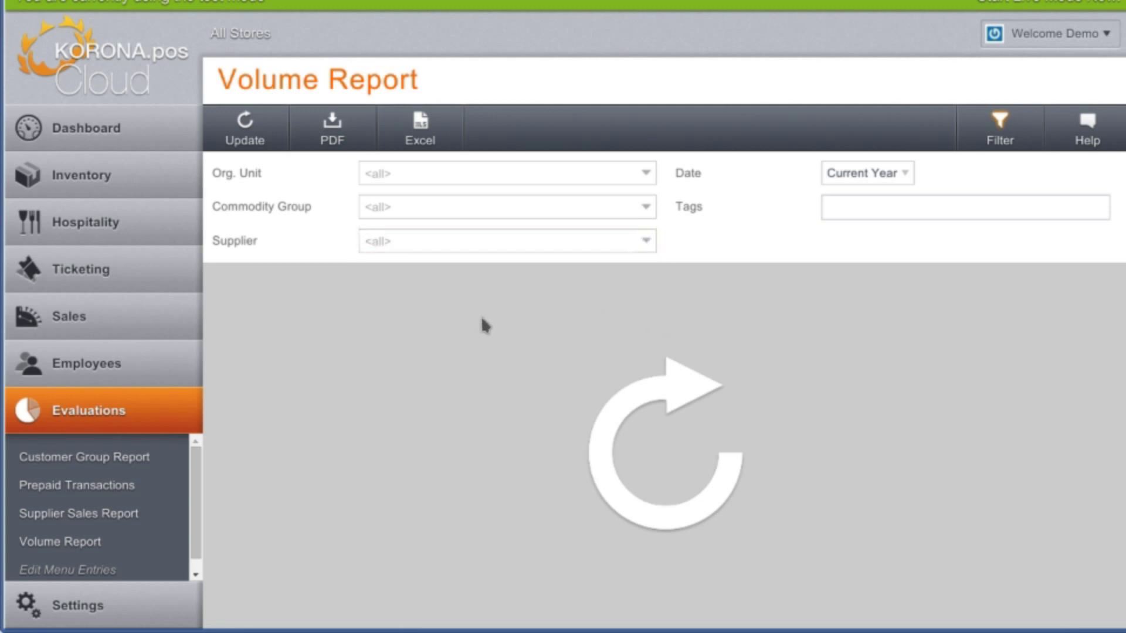
click(244, 126)
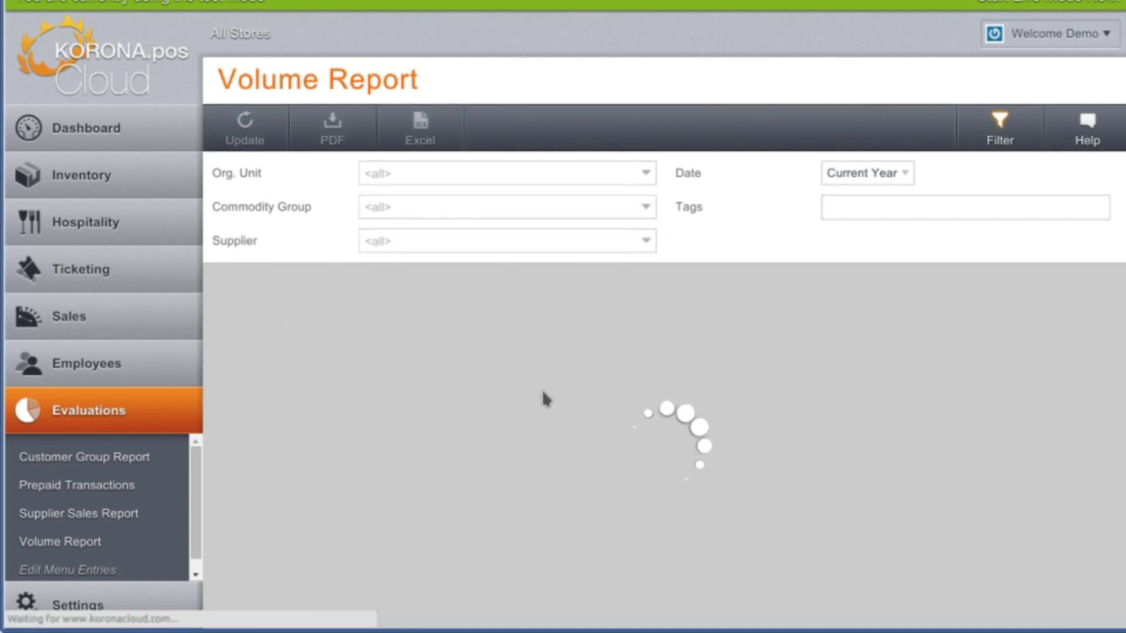
scroll(502, 407, down, 3)
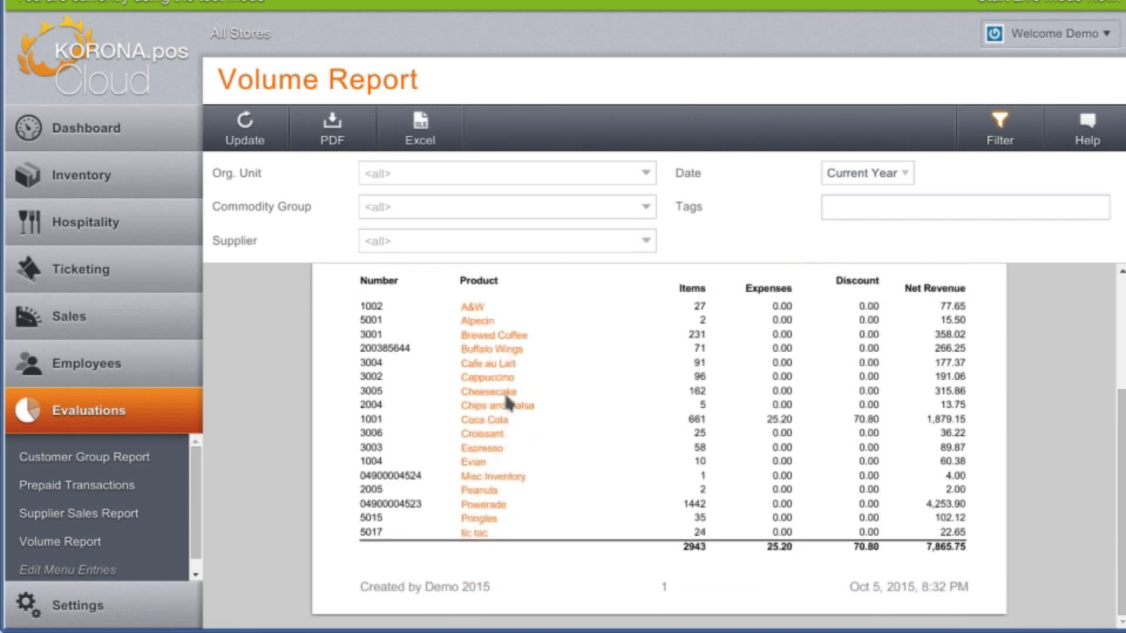
scroll(508, 402, up, 3)
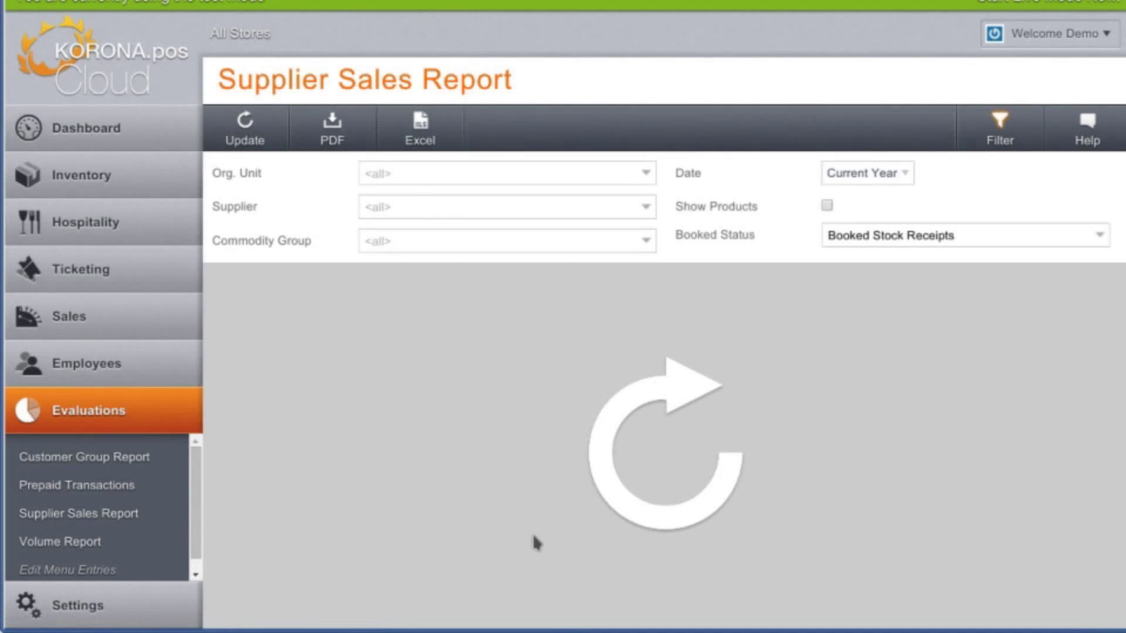
Generate the Supplier Sales Report for the current year and view the Booked Status choices
click(633, 509)
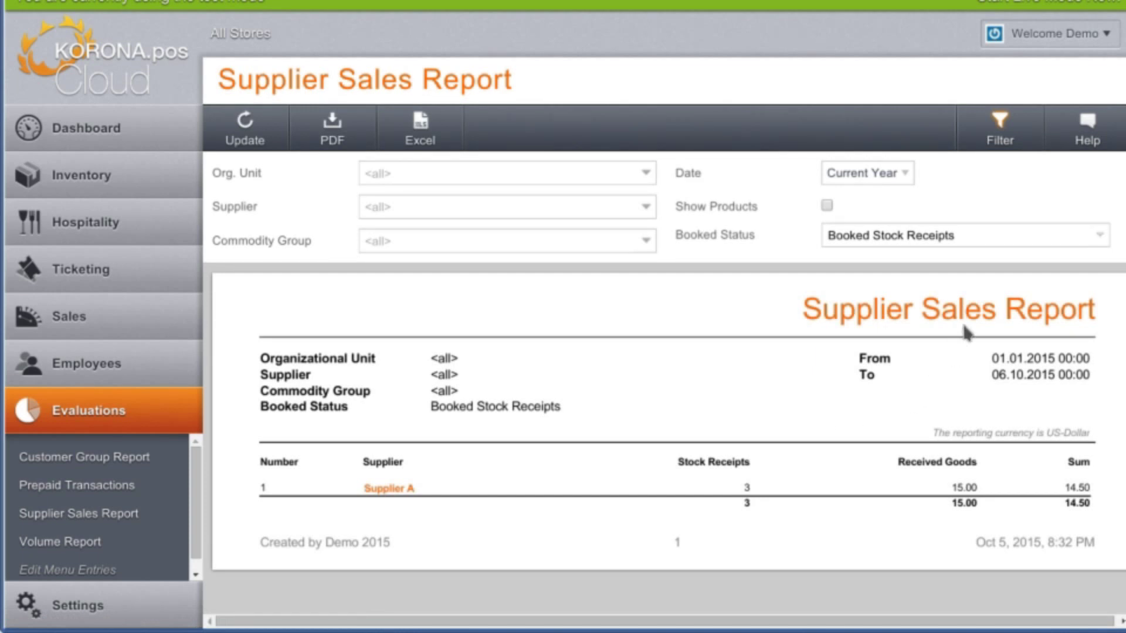
key(alt+Down)
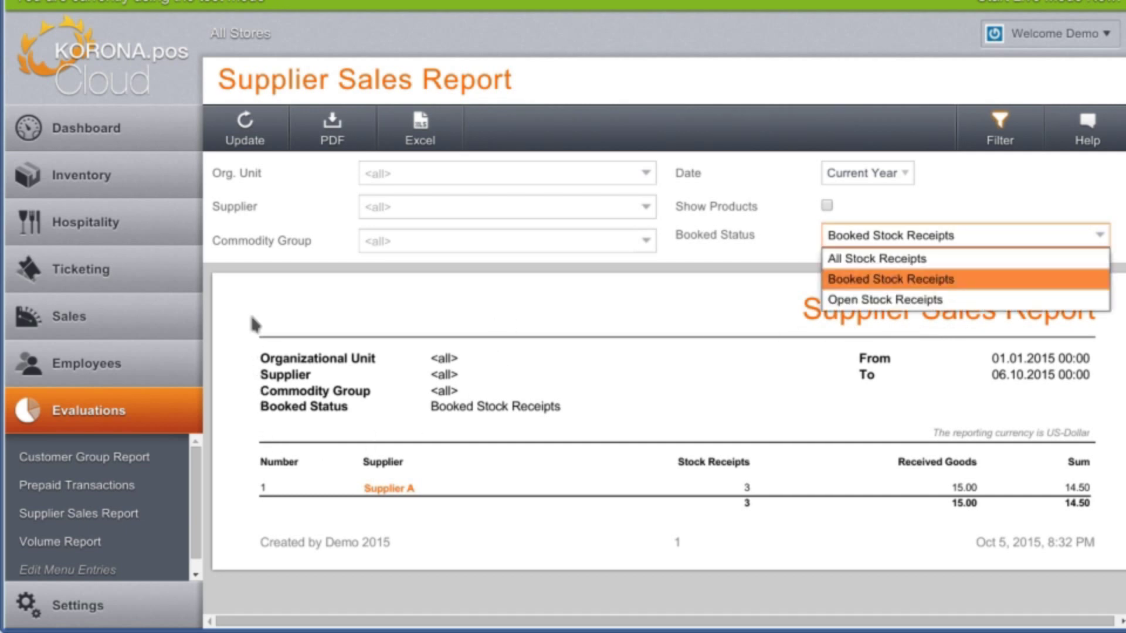
Open the inventory's stock receipts and display the Store warehouse's receipt from Supplier A created on 2014-12-23
click(153, 270)
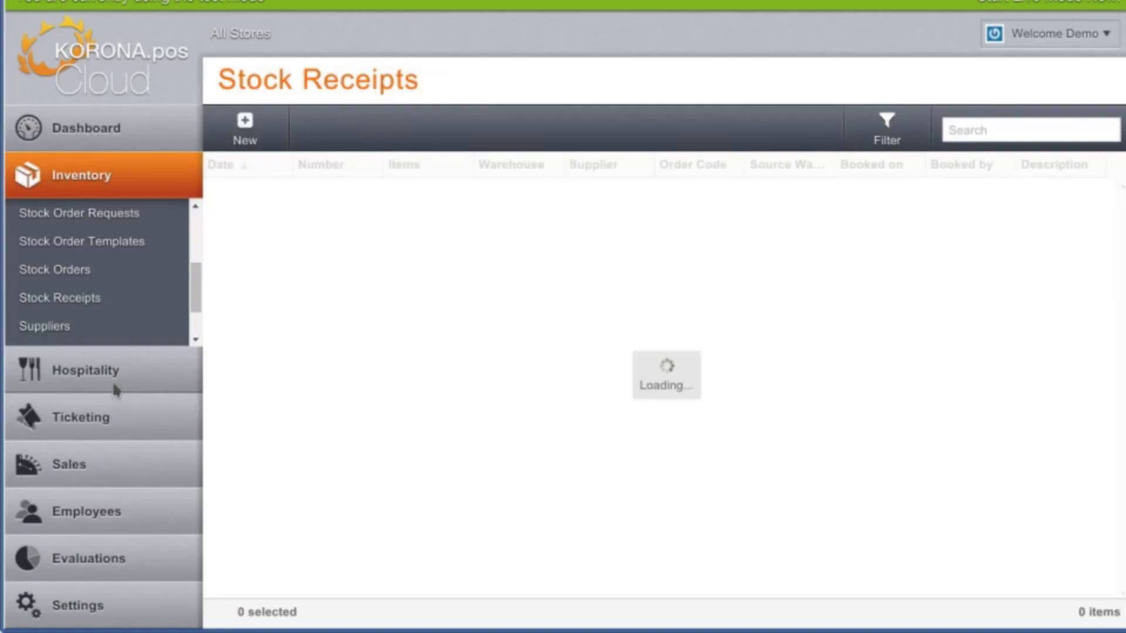
double_click(377, 434)
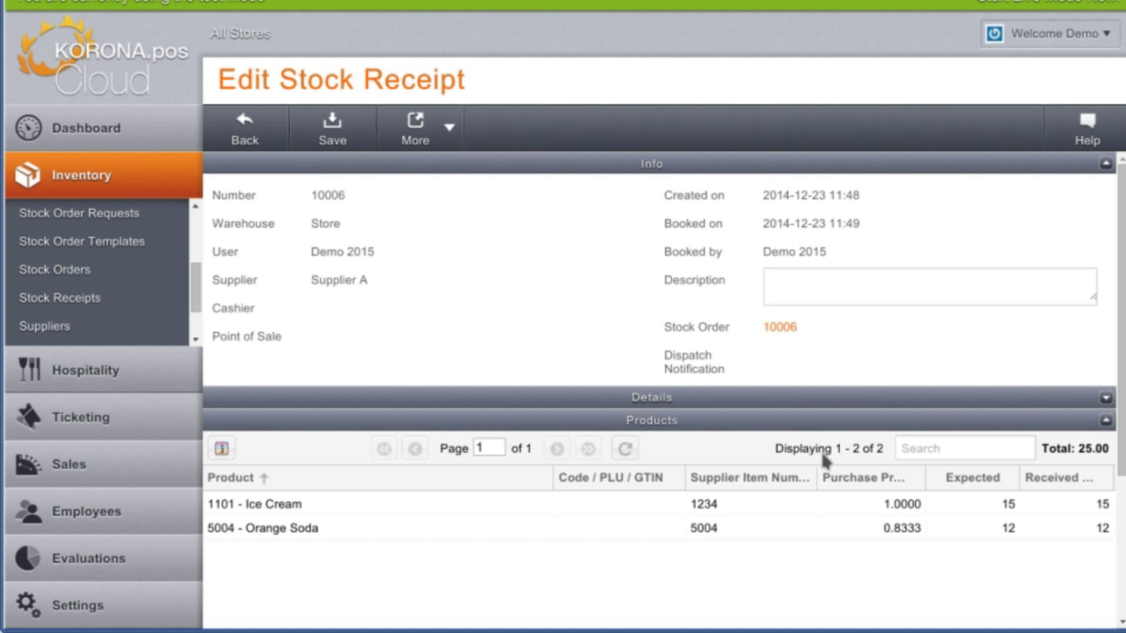
Search the stock receipt's products for "ice" and clear the search again
click(773, 326)
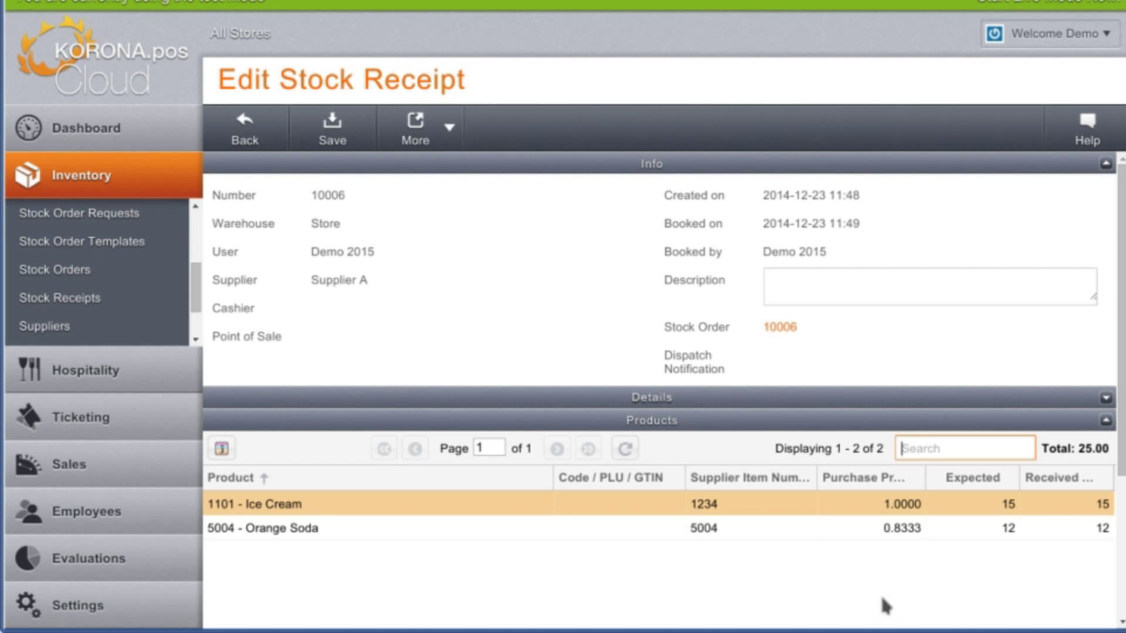
text(ice)
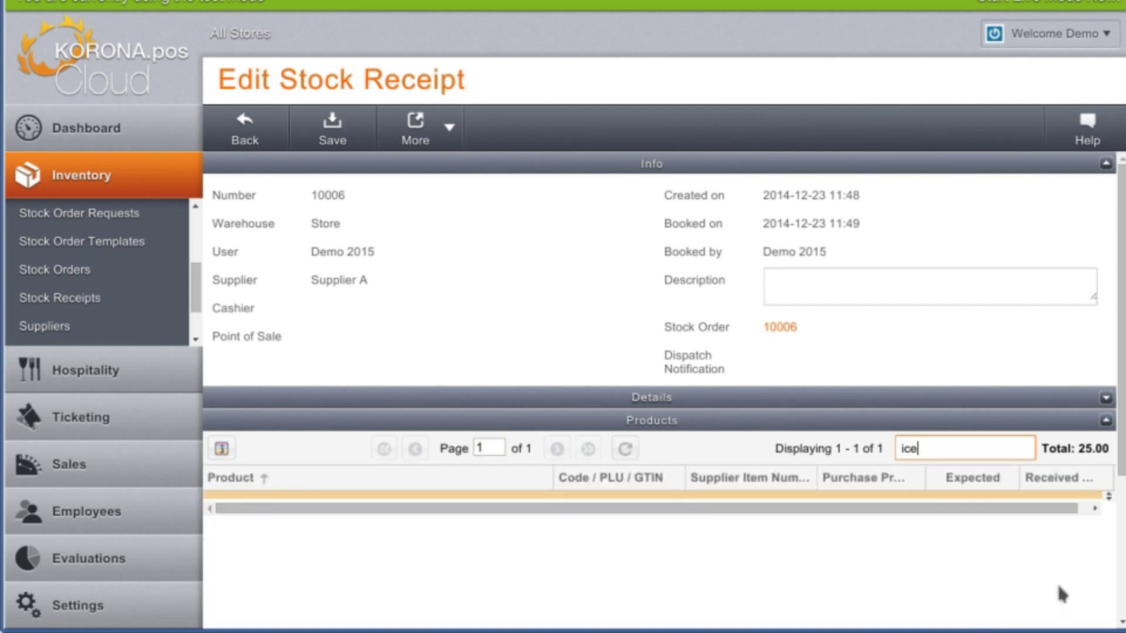
key(ctrl+a)
key(BackSpace)
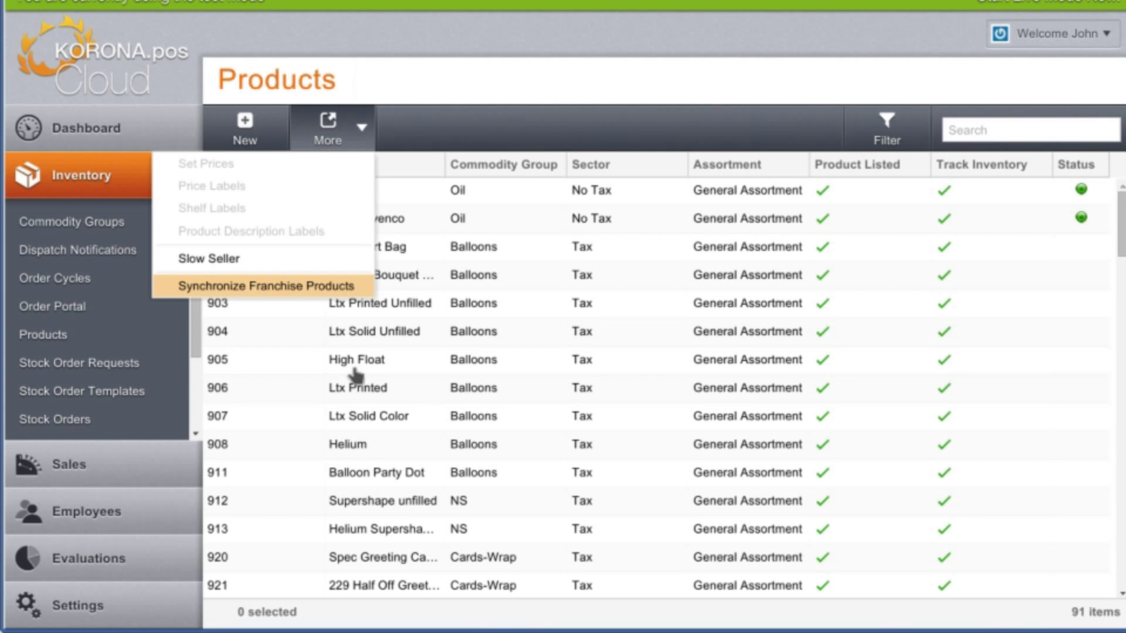
Synchronize the franchise products from the inventory's product list
click(355, 288)
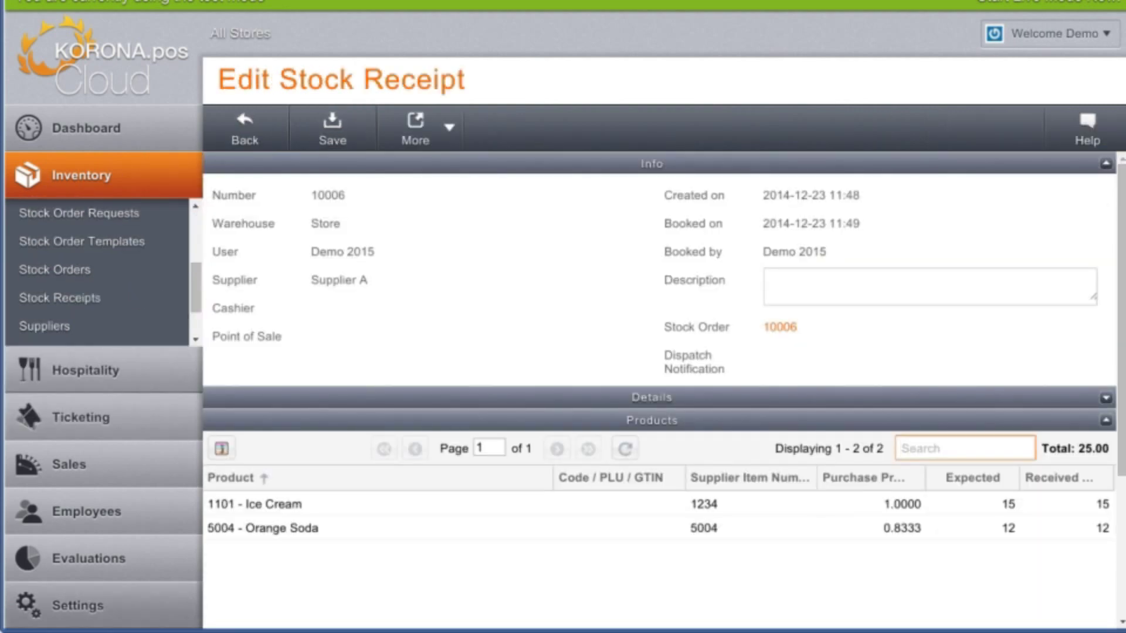
Open the Coffee Shop Layout Configuration from the button configurations in the settings and look over its Booking quick key layout
click(78, 605)
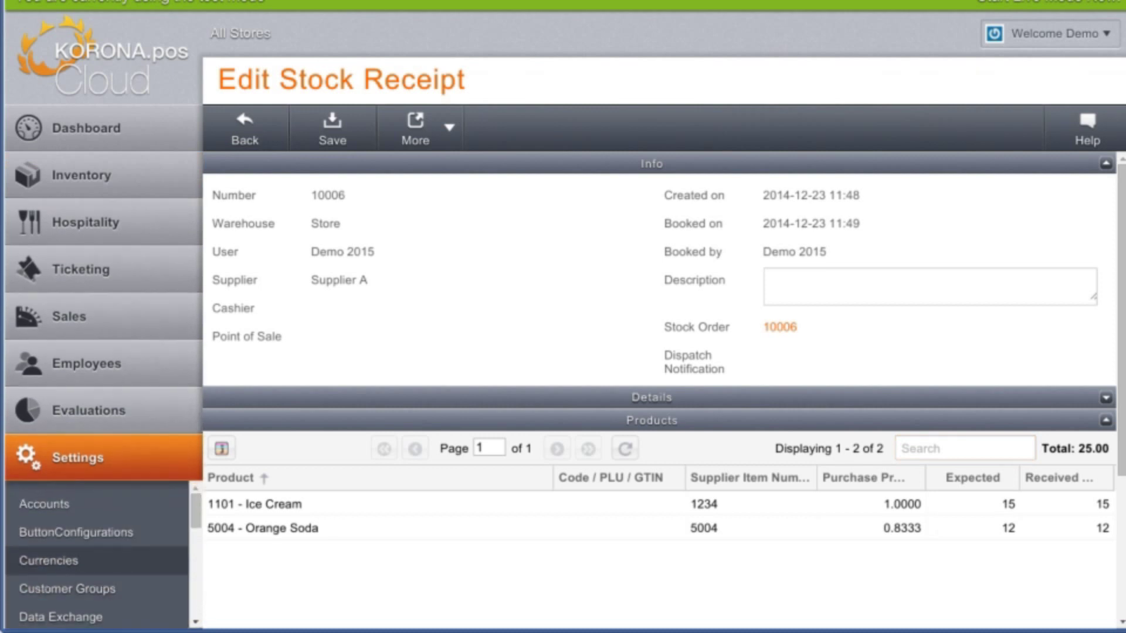
click(76, 531)
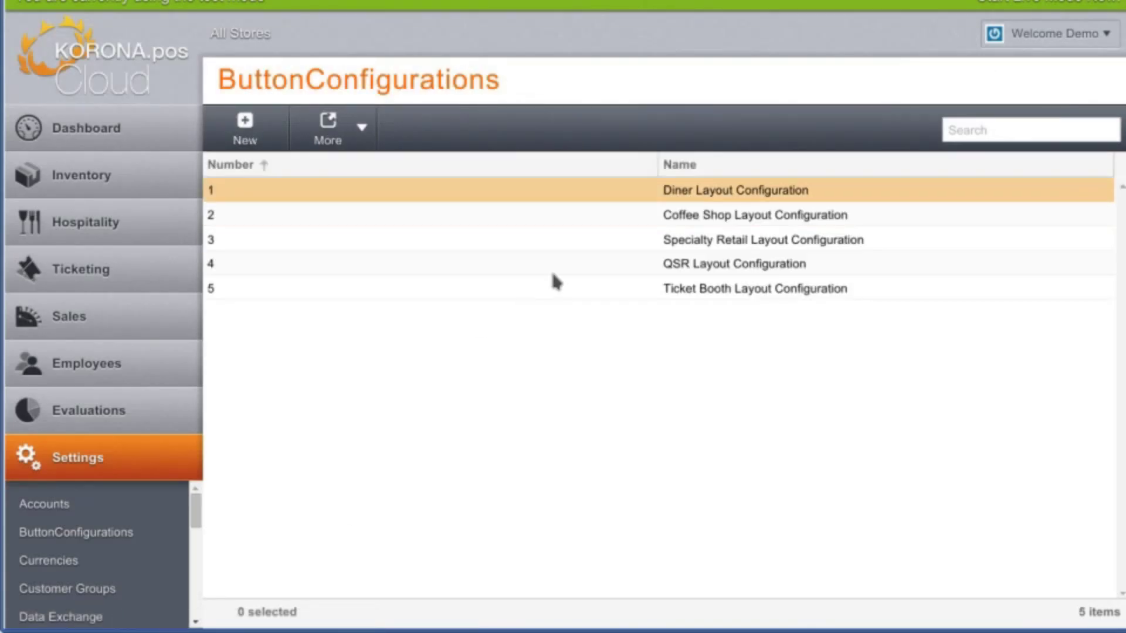
double_click(544, 310)
scroll(551, 443, down, 2)
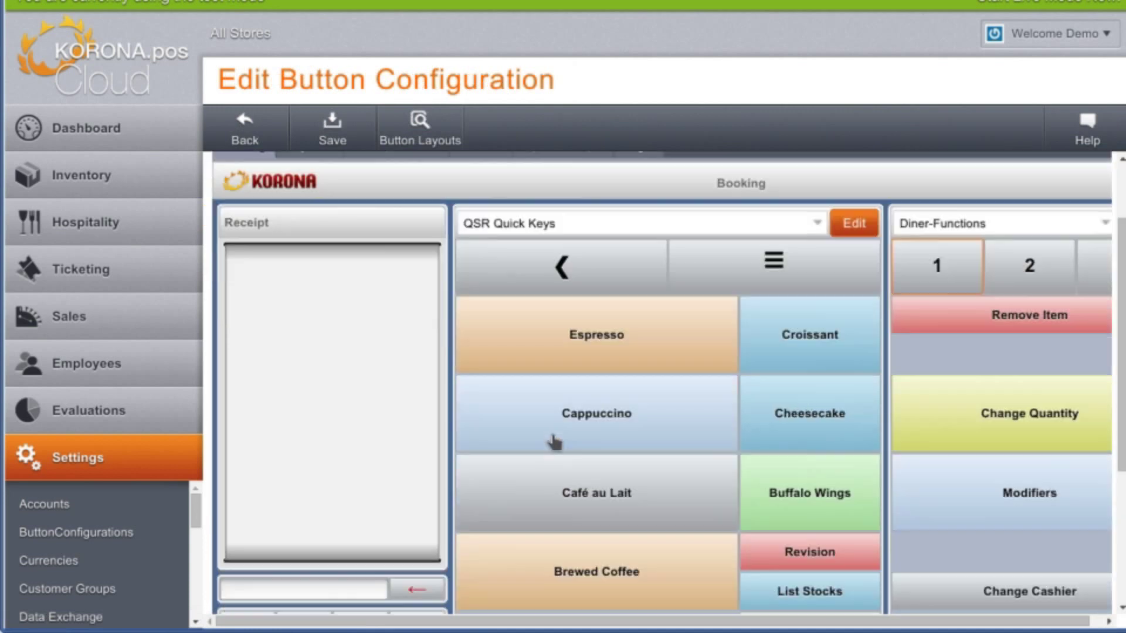
scroll(553, 425, up, 1)
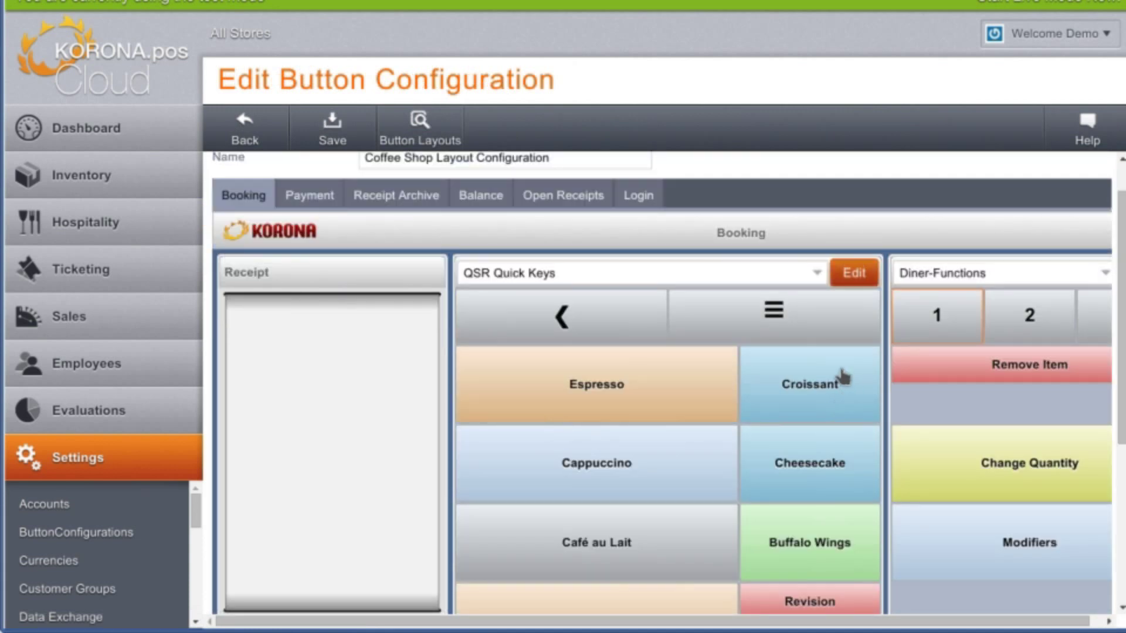
scroll(698, 407, up, 1)
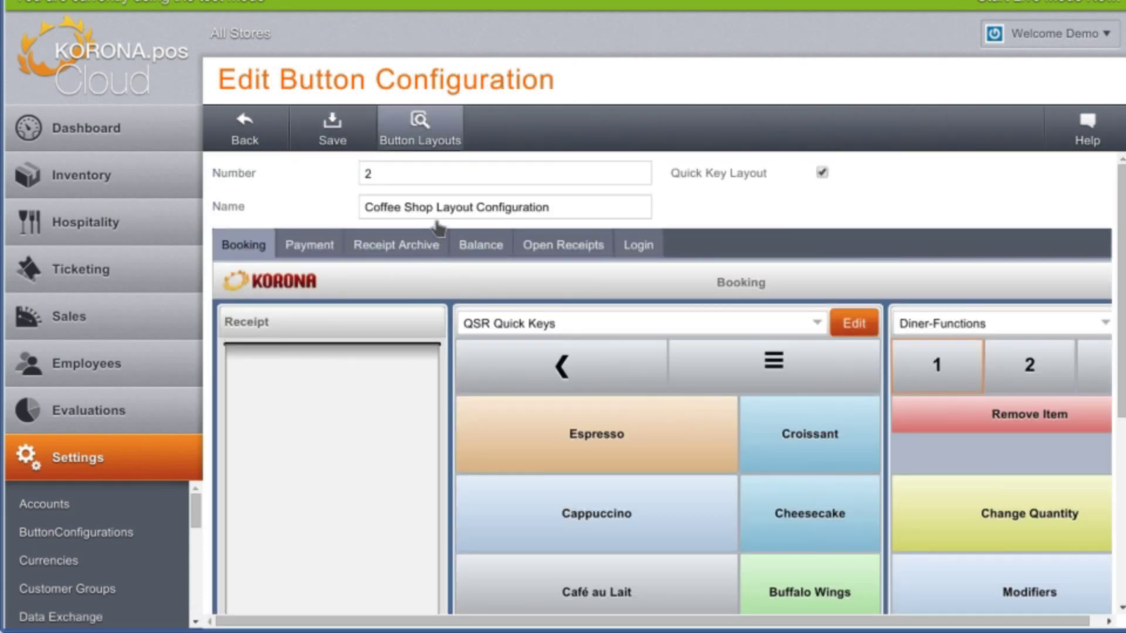
Start a new empty button layout from the configuration's button layouts, set its size to 4x9 and inspect the button grid
click(419, 126)
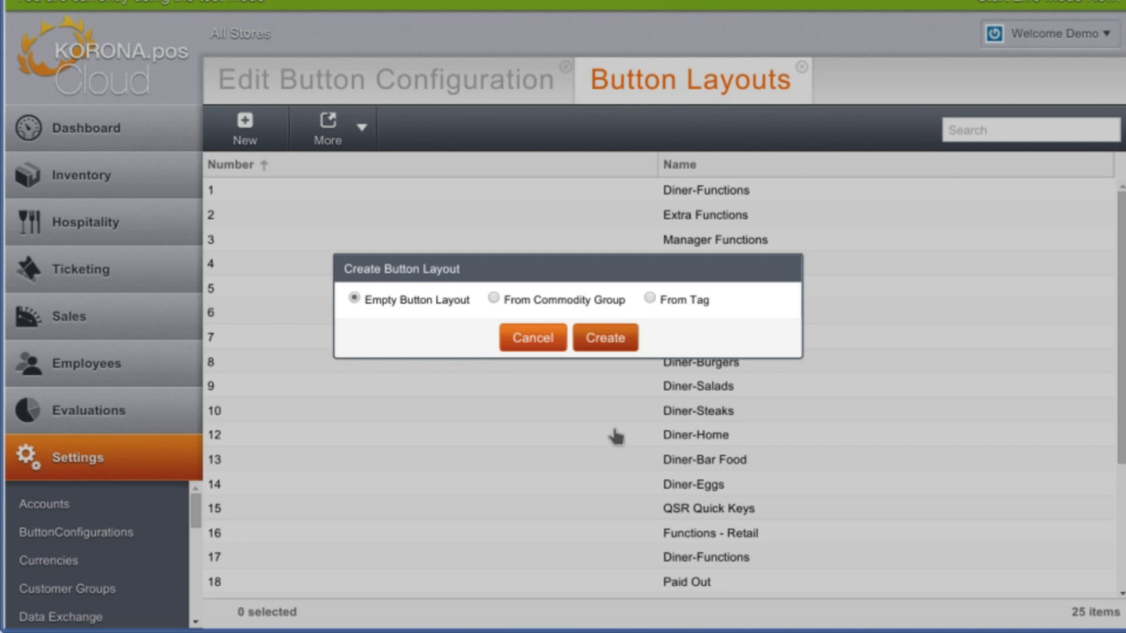
key(Return)
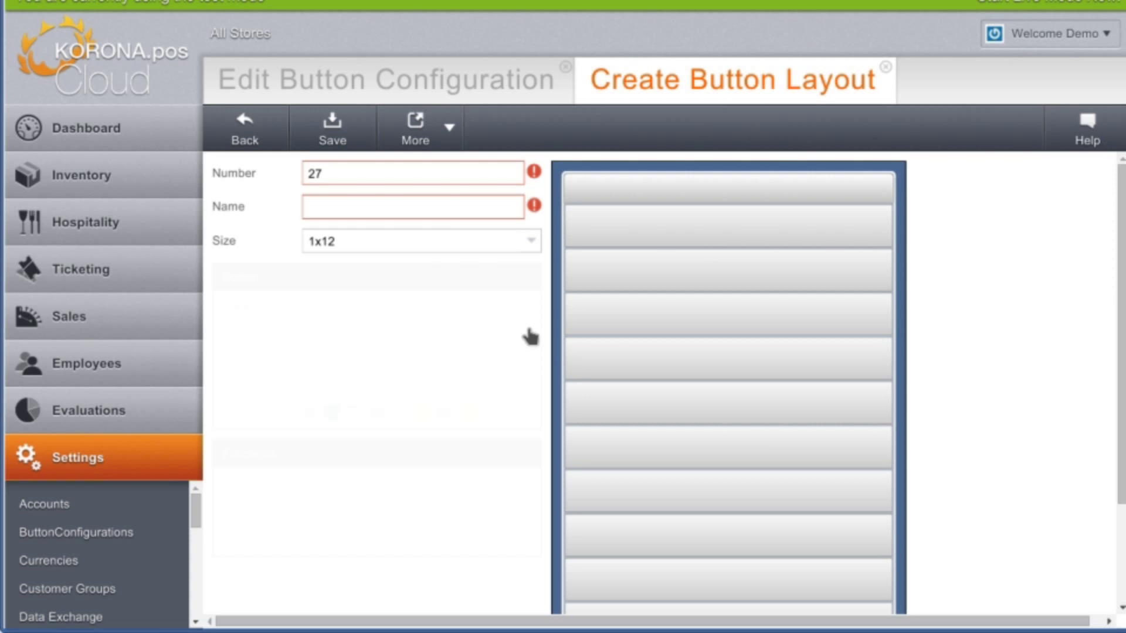
key(Down)
key(Down)
key(Down)
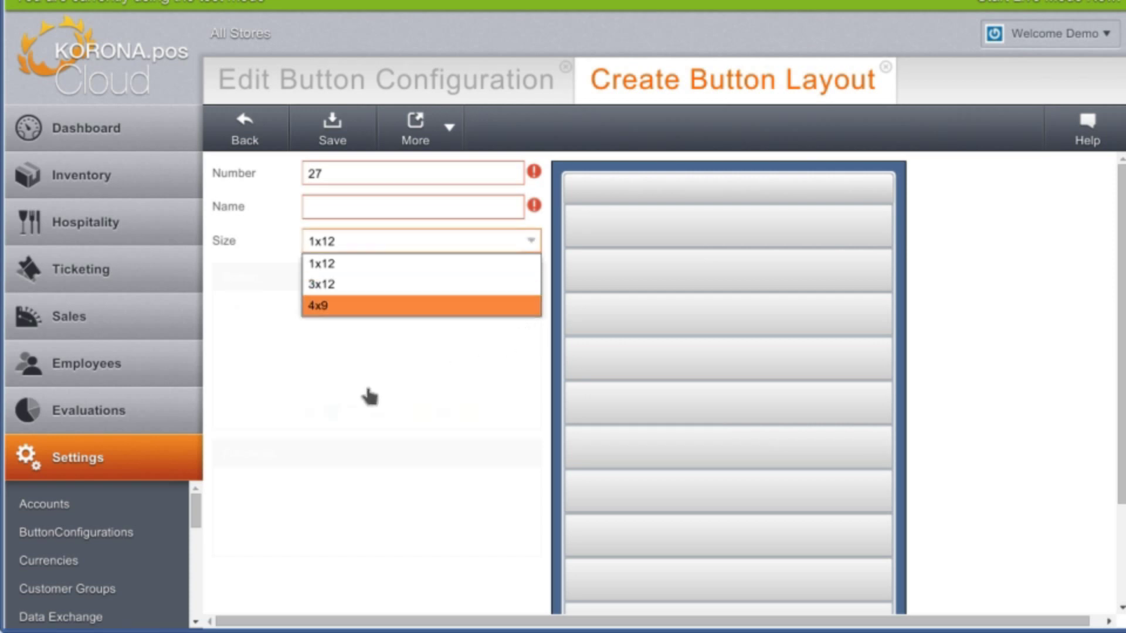
key(Return)
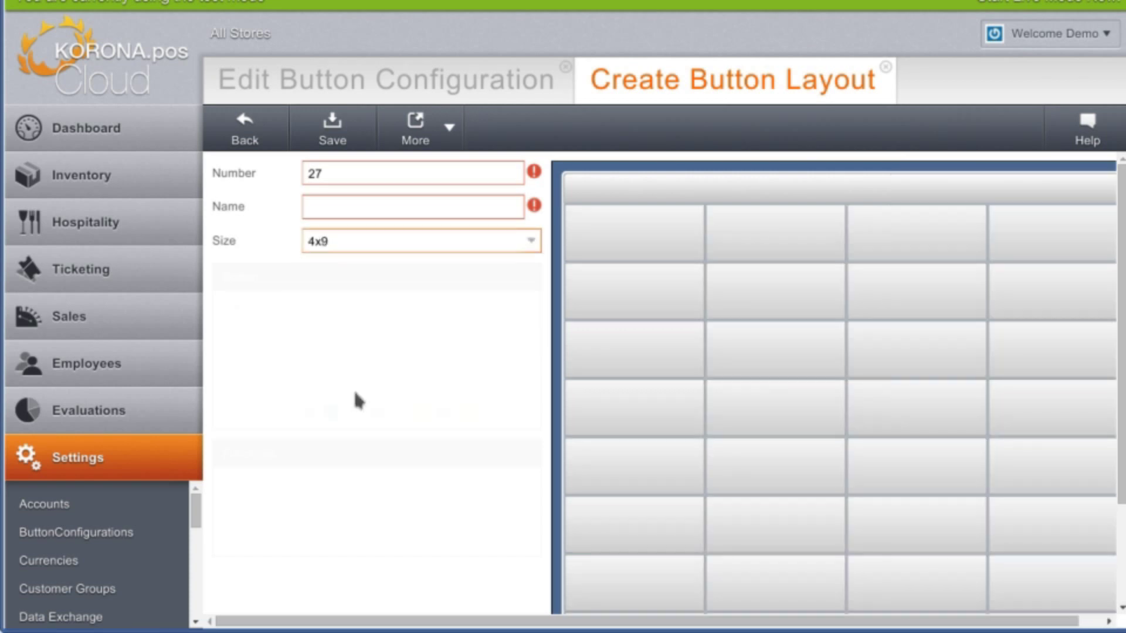
scroll(448, 400, down, 4)
scroll(448, 400, up, 4)
scroll(660, 387, right, 2)
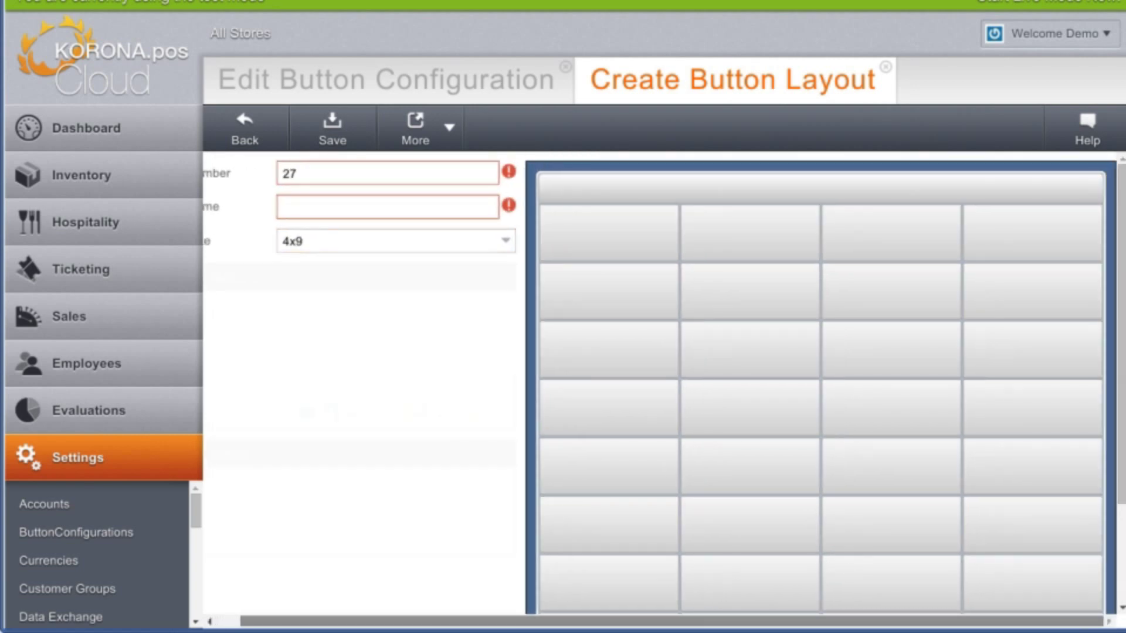
scroll(604, 417, down, 2)
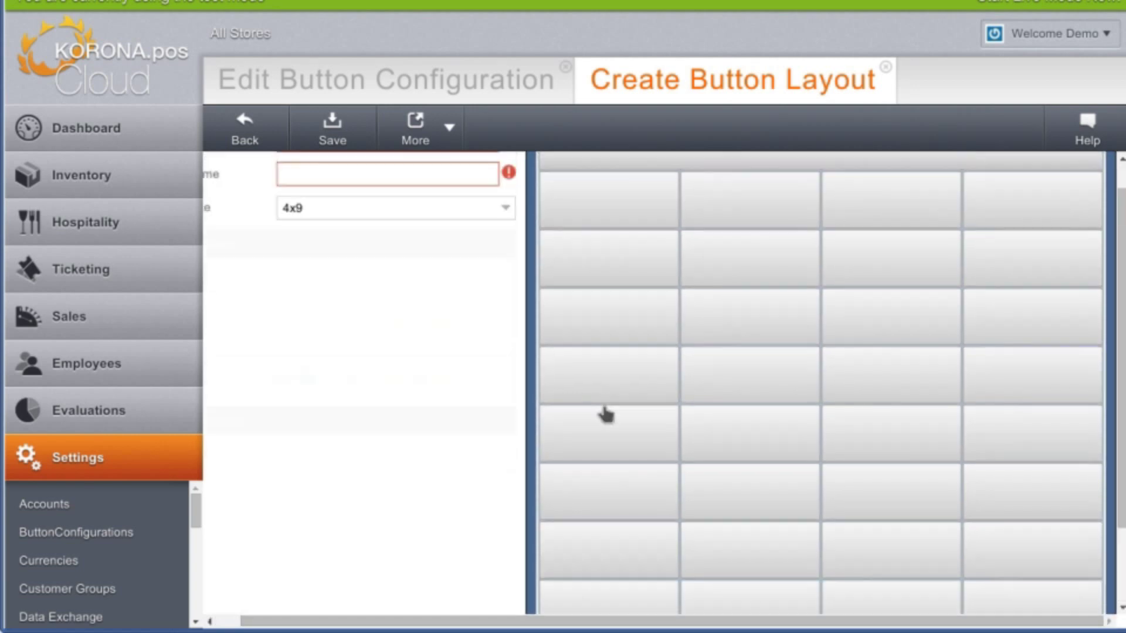
scroll(605, 414, up, 2)
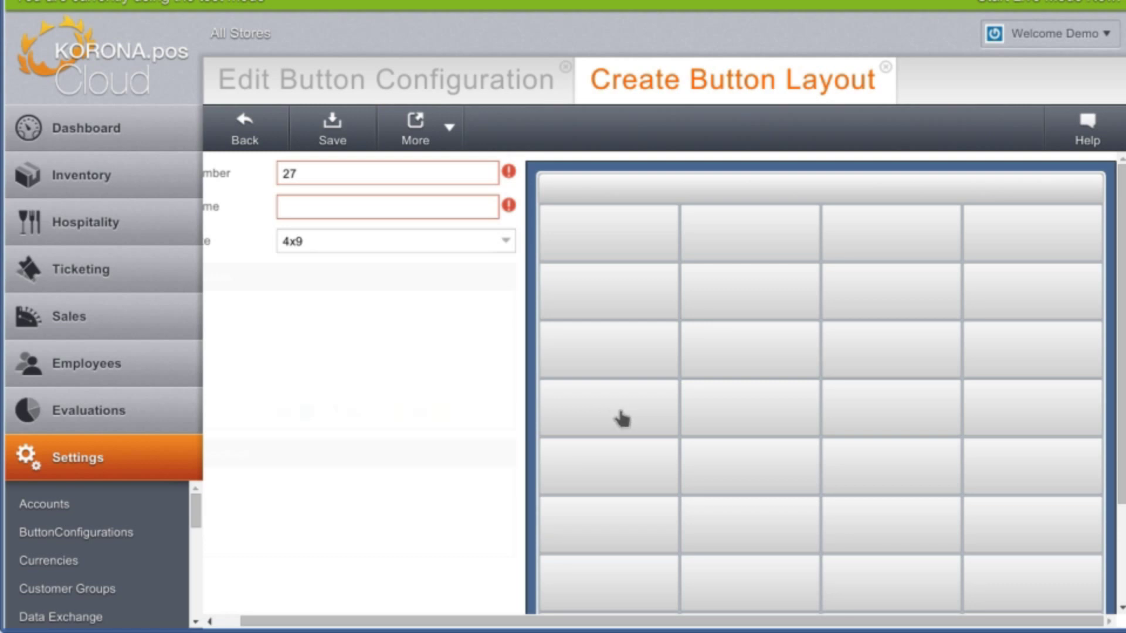